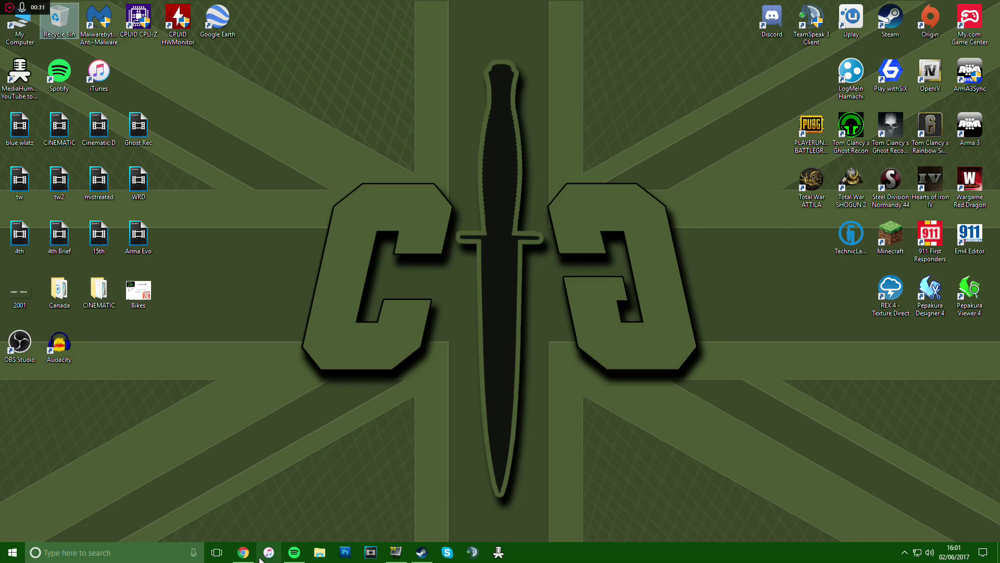
# Download London_Mod_v1.3.zip (286 MB) from the Emergency Planet London Mod v1.3 page in Chrome.
pyautogui.click(243, 552)
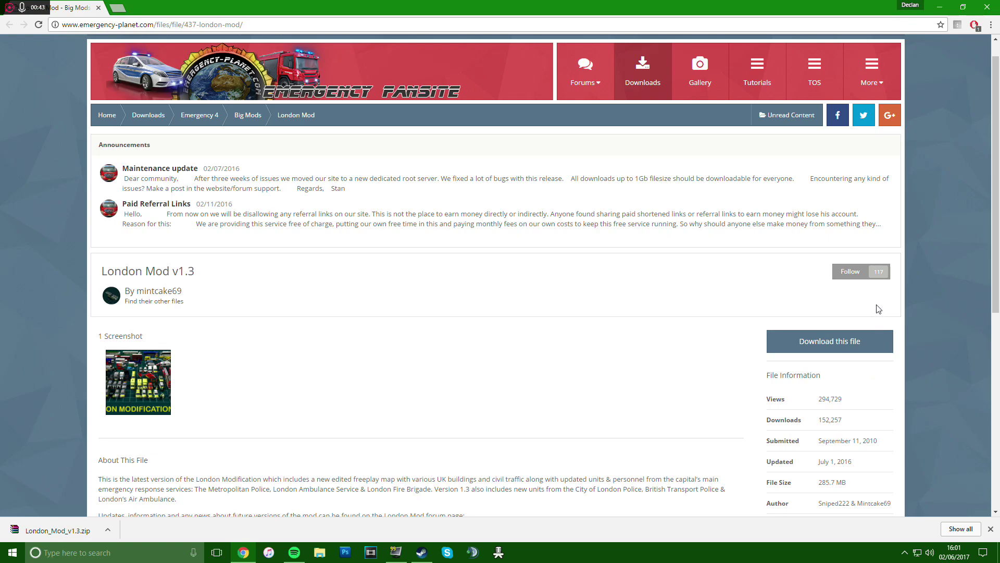
pyautogui.rightClick(828, 306)
pyautogui.click(540, 187)
pyautogui.click(255, 25)
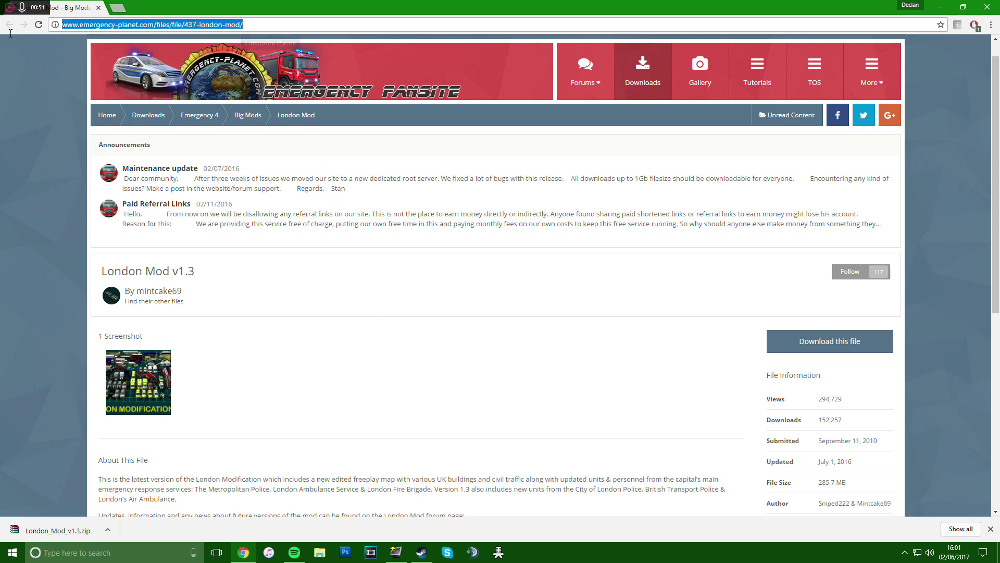
pyautogui.click(570, 264)
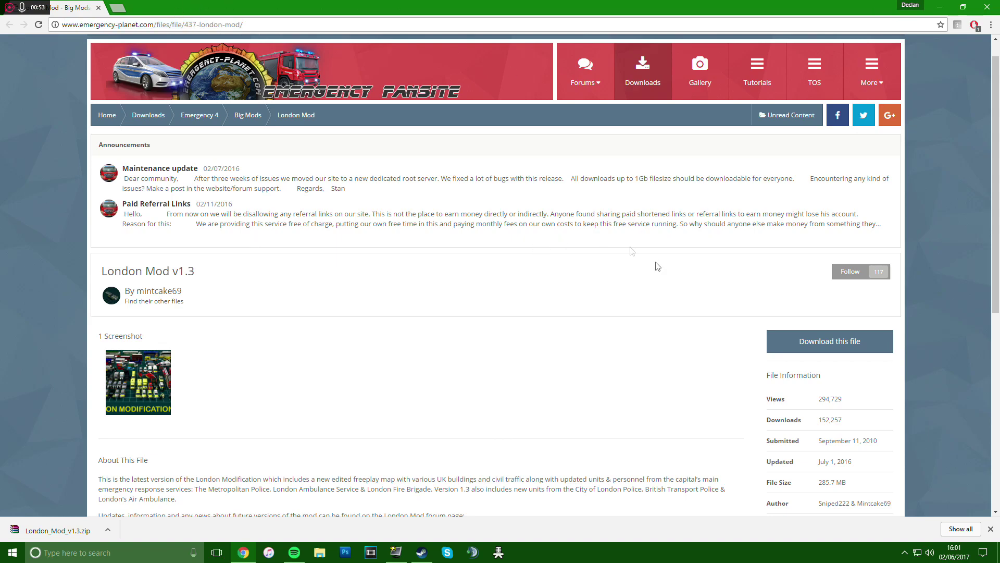
pyautogui.click(858, 354)
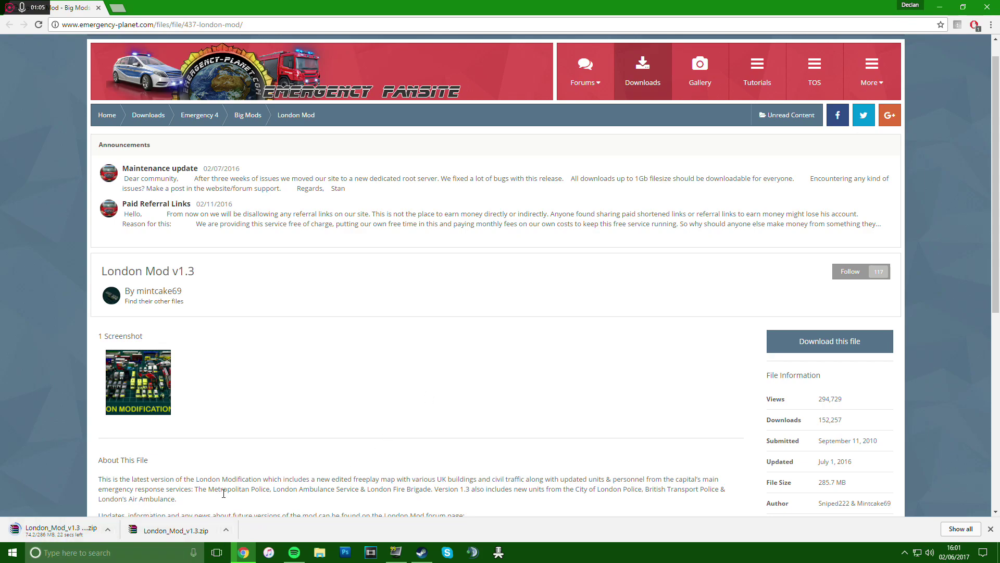
pyautogui.scroll(-1, 437, 477)
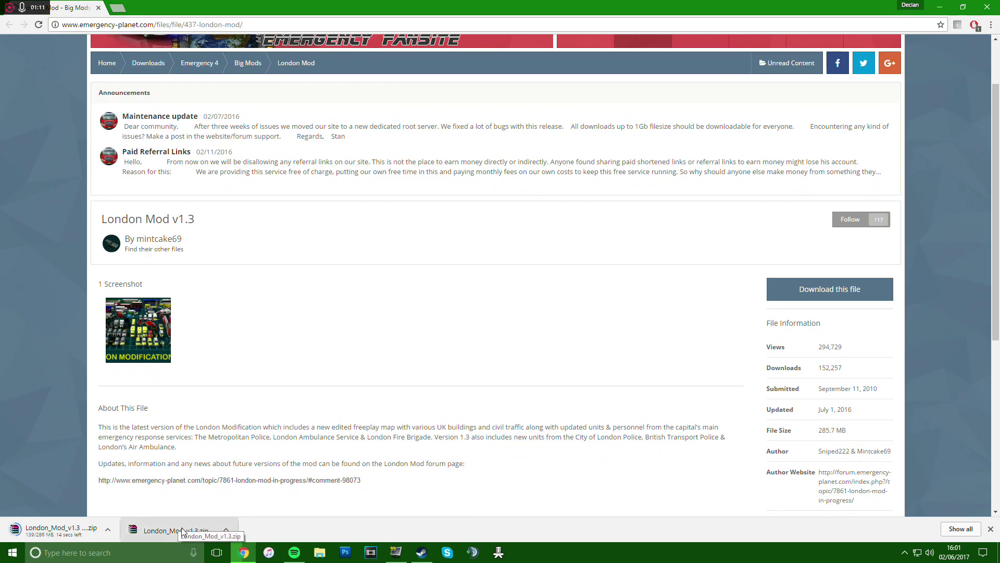
# Open the finished London_Mod_v1.3.zip in WinRAR and close the licence reminder.
pyautogui.click(202, 540)
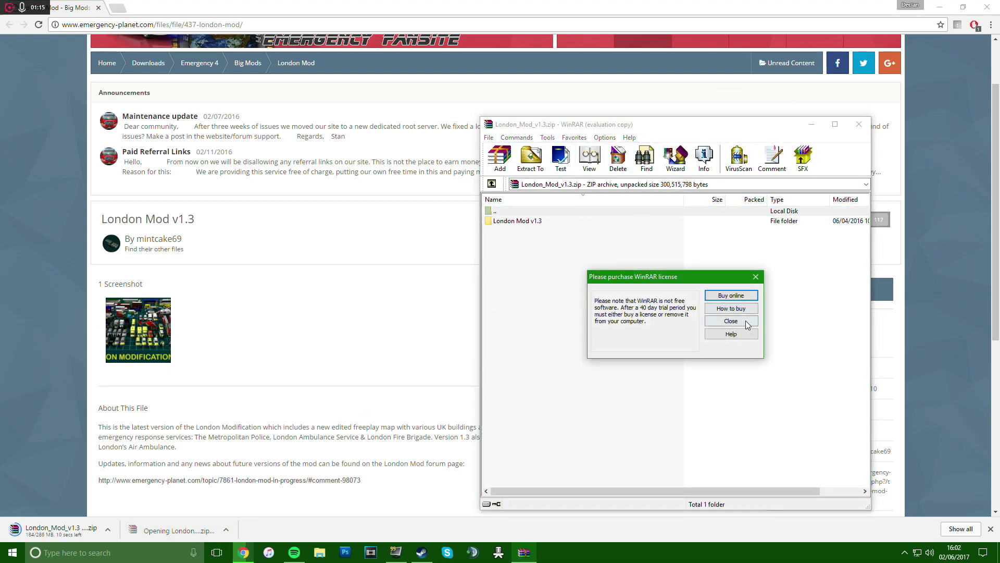
pyautogui.click(729, 322)
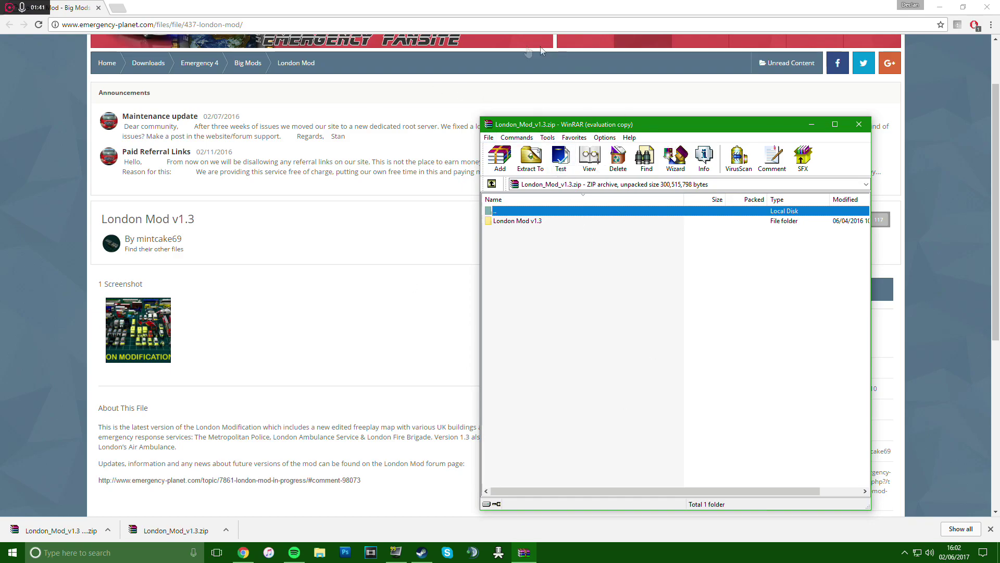
# Minimize Chrome and place the WinRAR window and a new File Explorer window side by side.
pyautogui.click(957, 10)
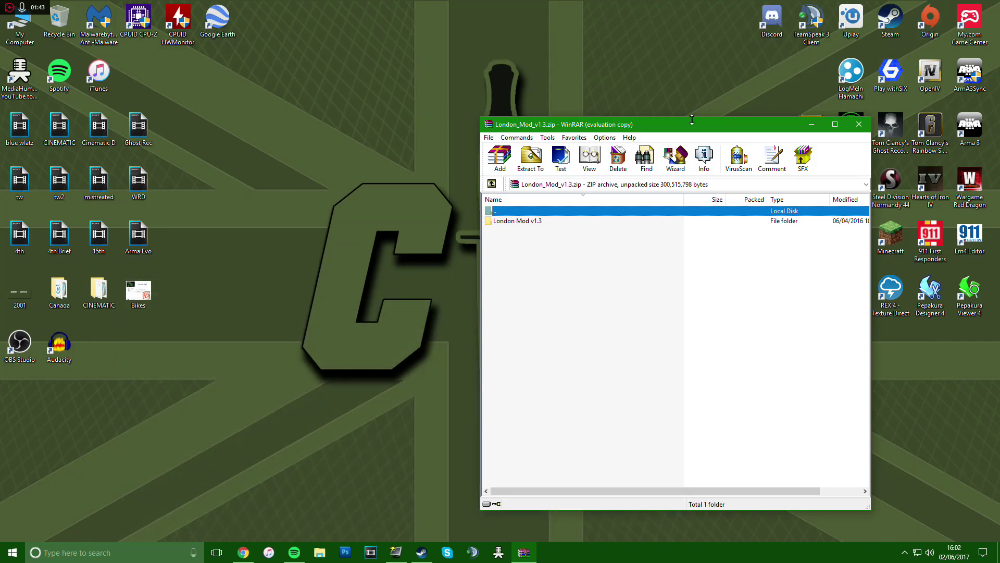
pyautogui.moveTo(691, 126); pyautogui.dragTo(795, 72)
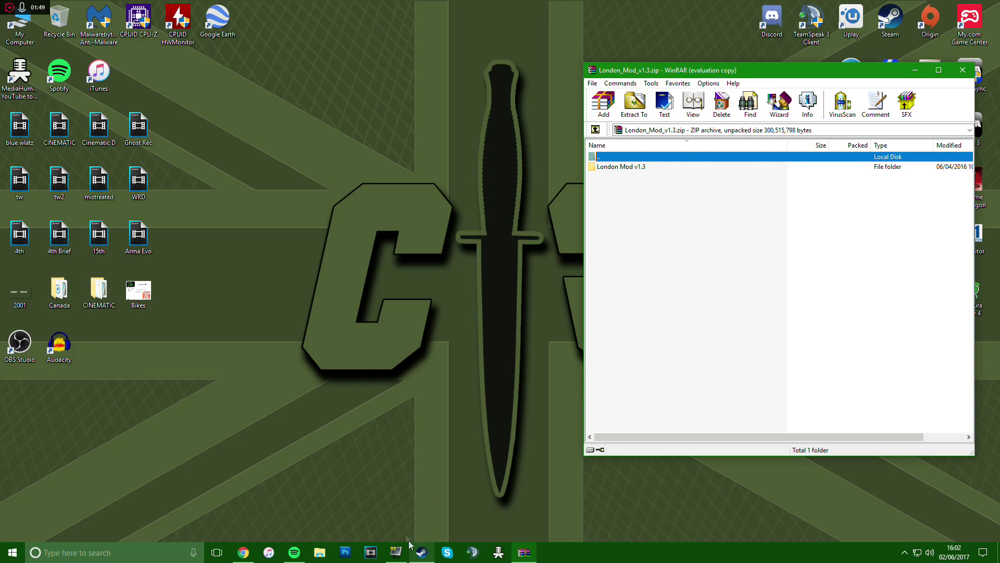
pyautogui.click(321, 552)
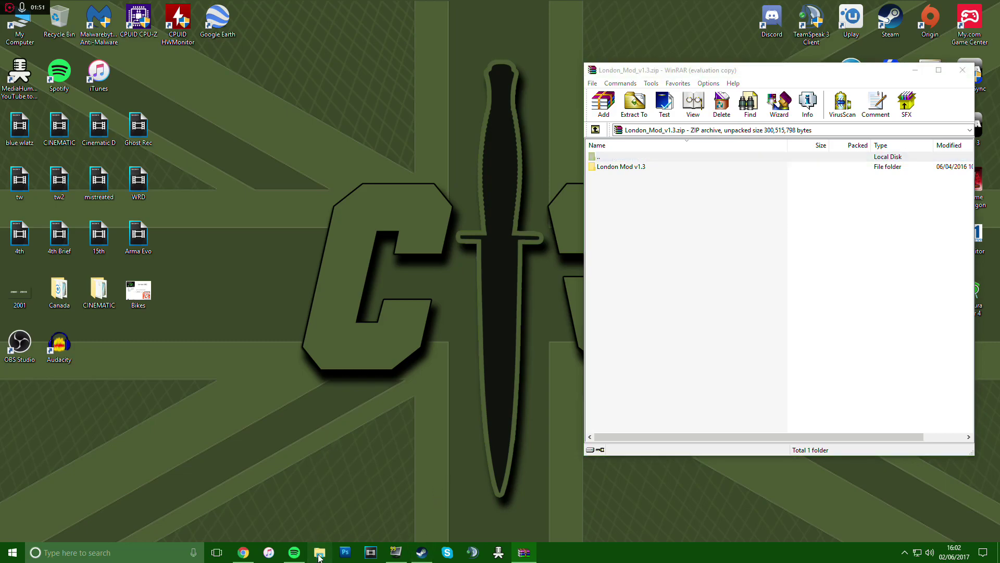
pyautogui.moveTo(449, 15)
pyautogui.mouseDown()
pyautogui.moveTo(431, 19)
pyautogui.moveTo(427, 0)
pyautogui.moveTo(436, 22)
pyautogui.mouseUp()
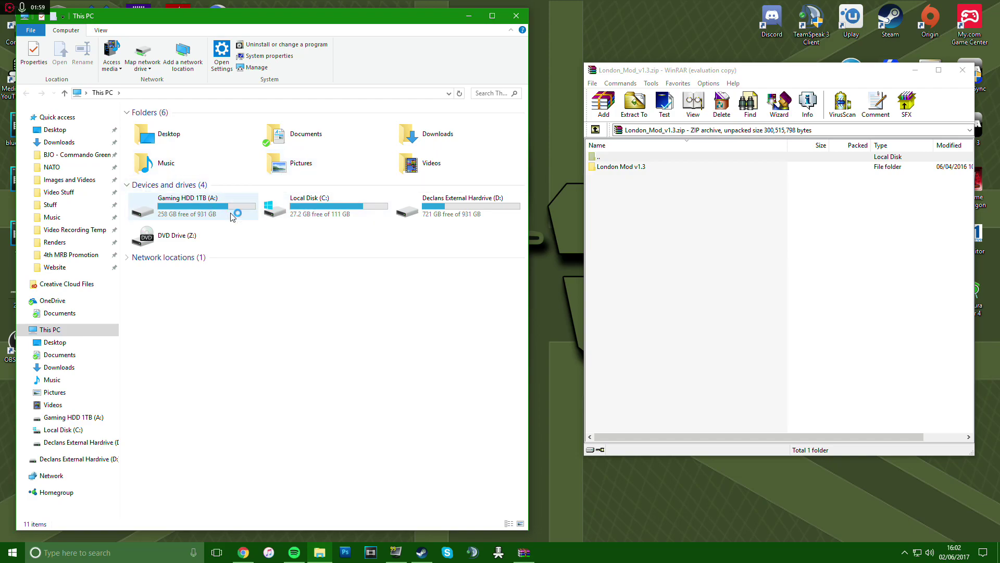
# Browse to Gaming HDD (A:) > SteamLibrary > steamapps > common > 911 First Responders > Mods.
pyautogui.doubleClick(196, 211)
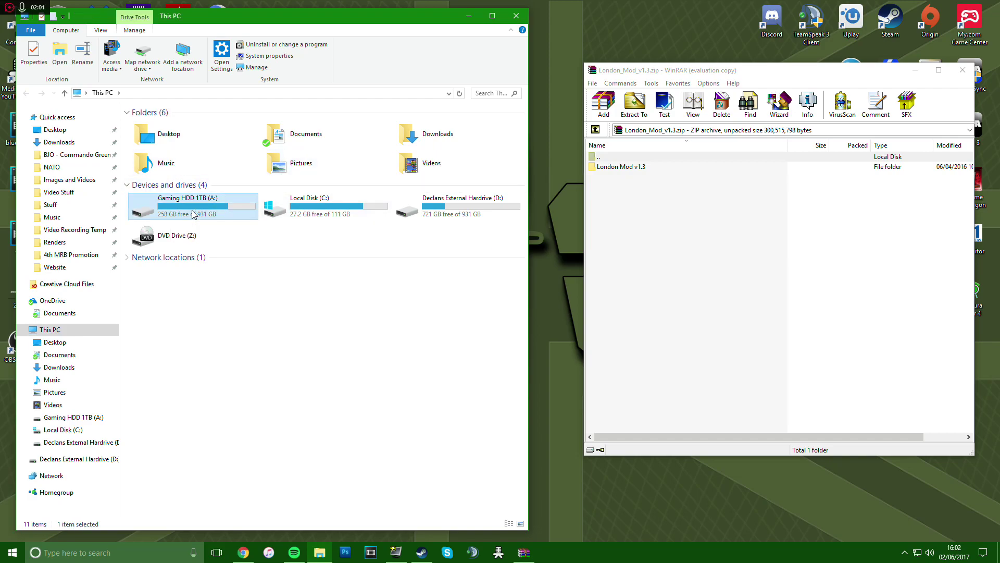
pyautogui.doubleClick(186, 201)
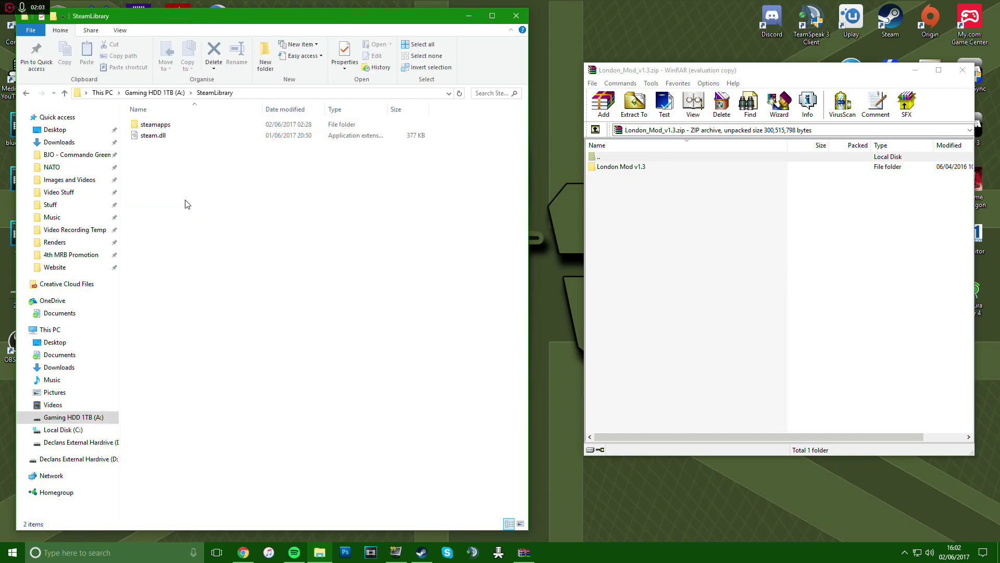
pyautogui.doubleClick(186, 127)
pyautogui.doubleClick(186, 128)
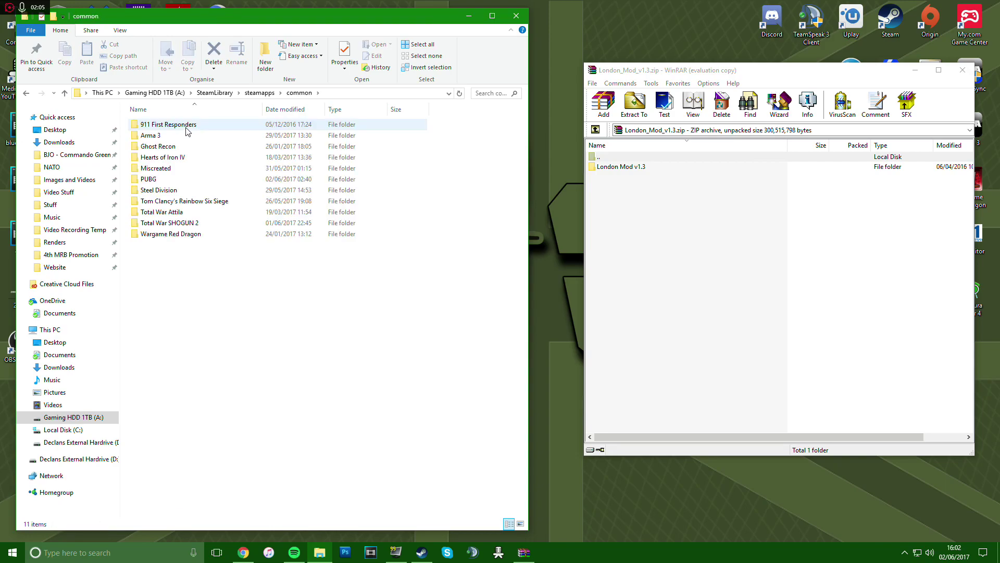
pyautogui.doubleClick(186, 127)
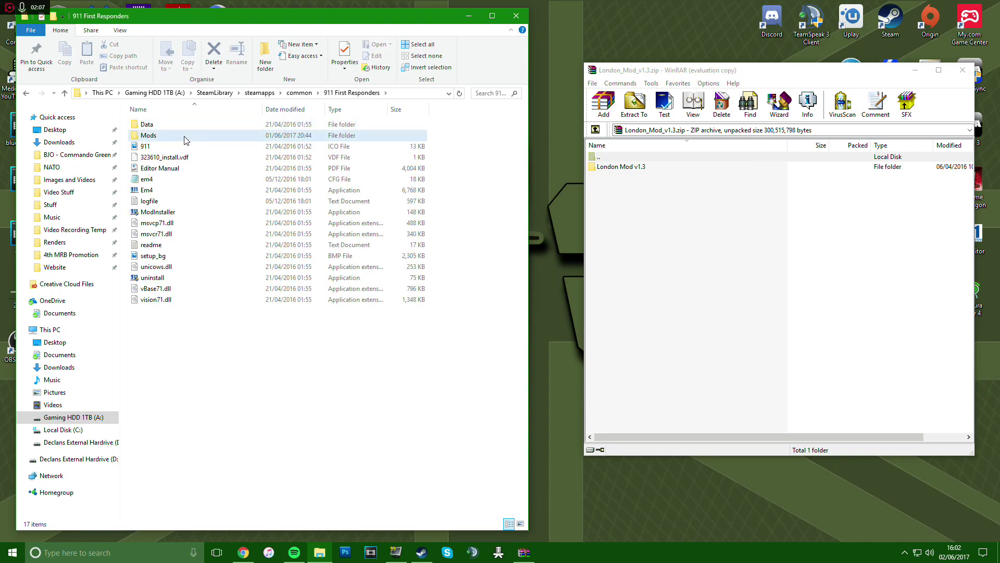
pyautogui.click(184, 138)
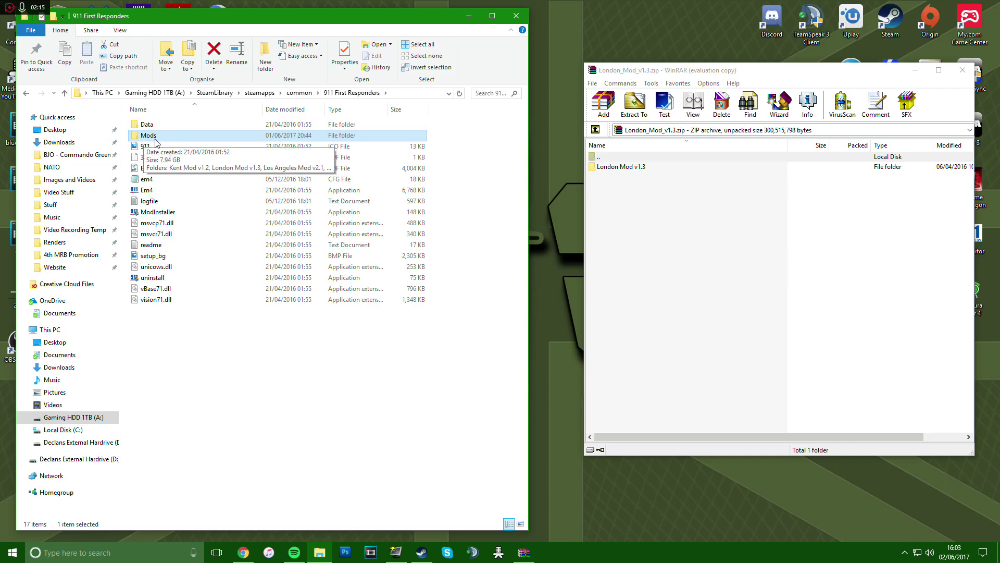
pyautogui.doubleClick(328, 136)
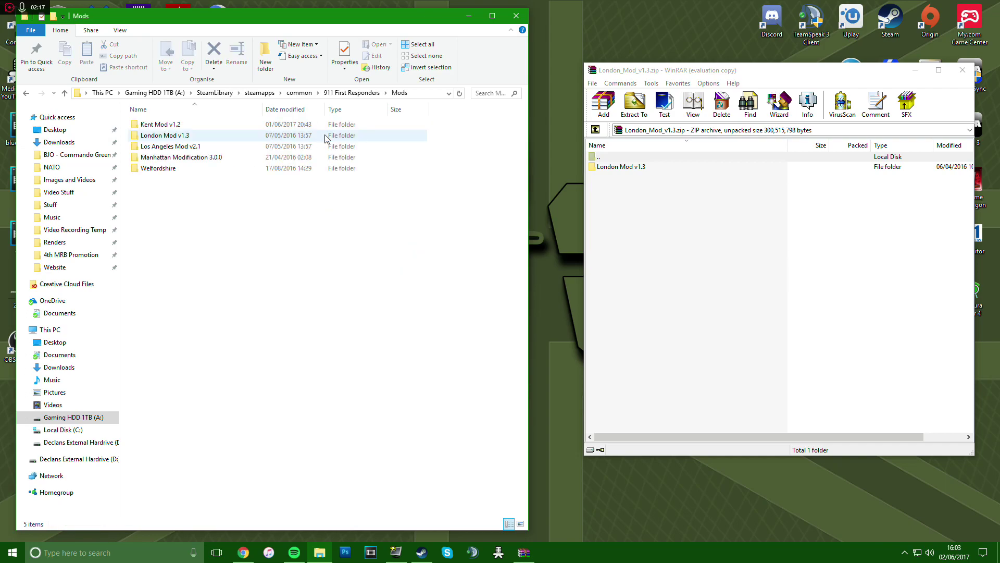
# Drag the London Mod v1.3 folder from WinRAR into Mods and check its extracted contents.
pyautogui.click(633, 168)
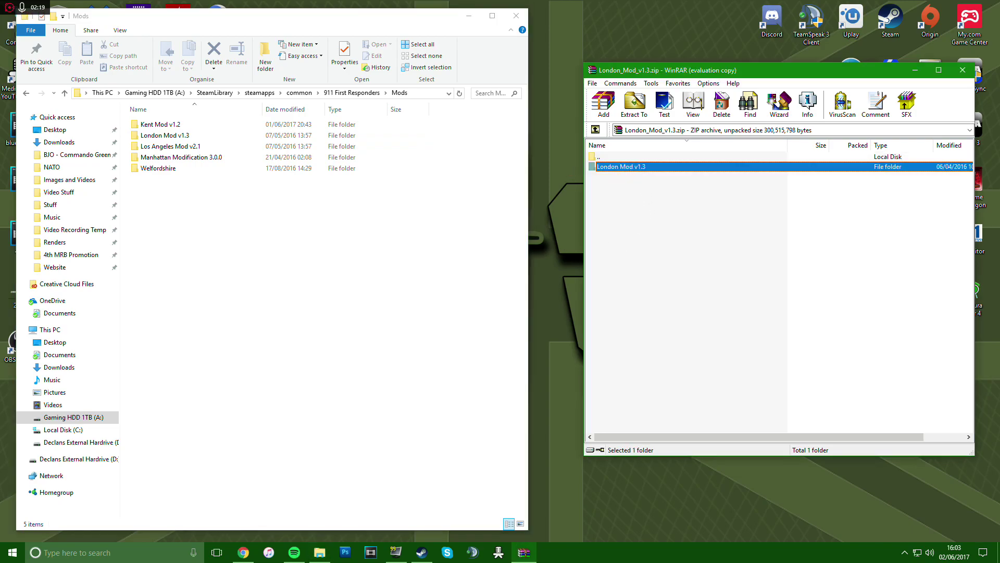
pyautogui.moveTo(753, 186); pyautogui.dragTo(153, 141)
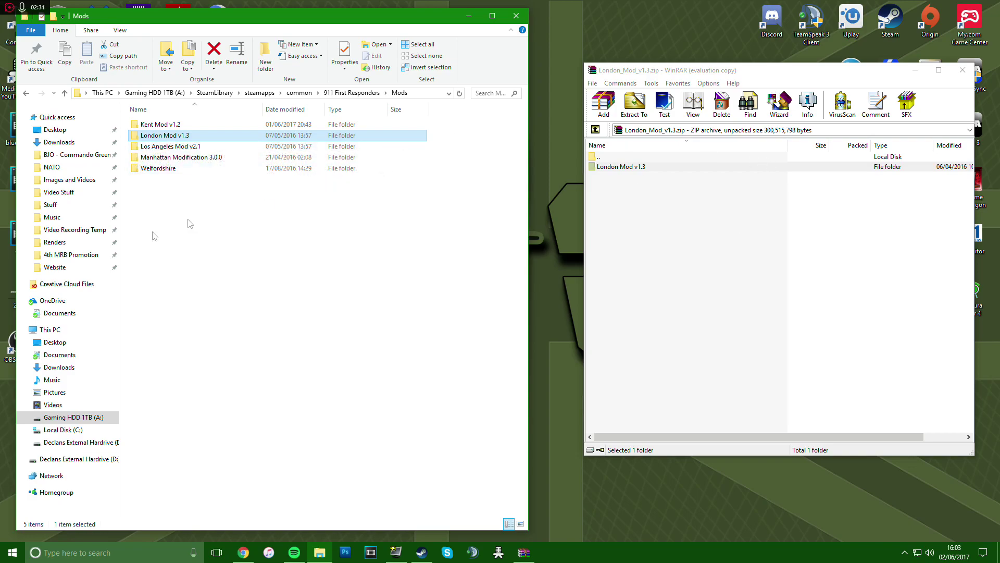
pyautogui.doubleClick(168, 135)
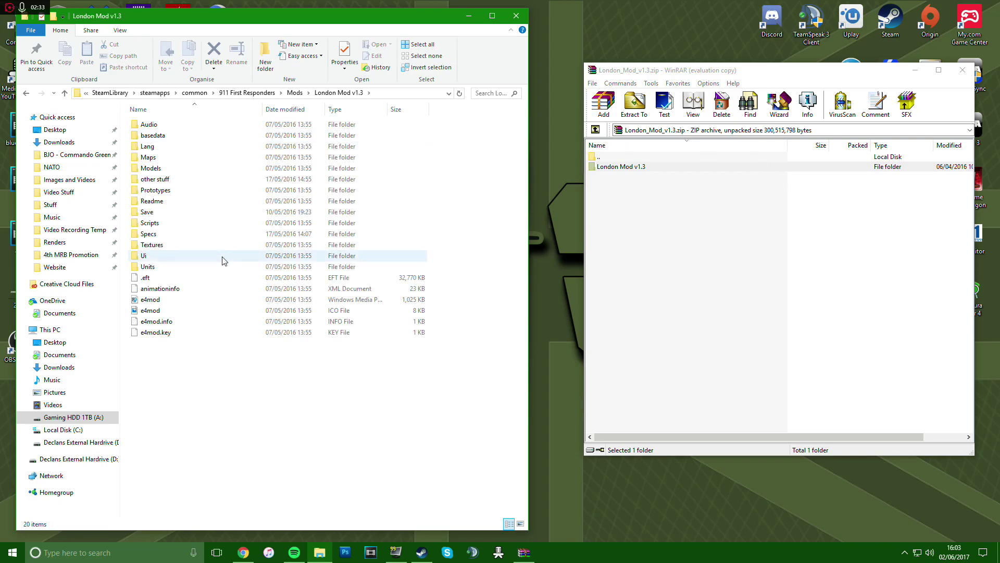
pyautogui.press('BackSpace')
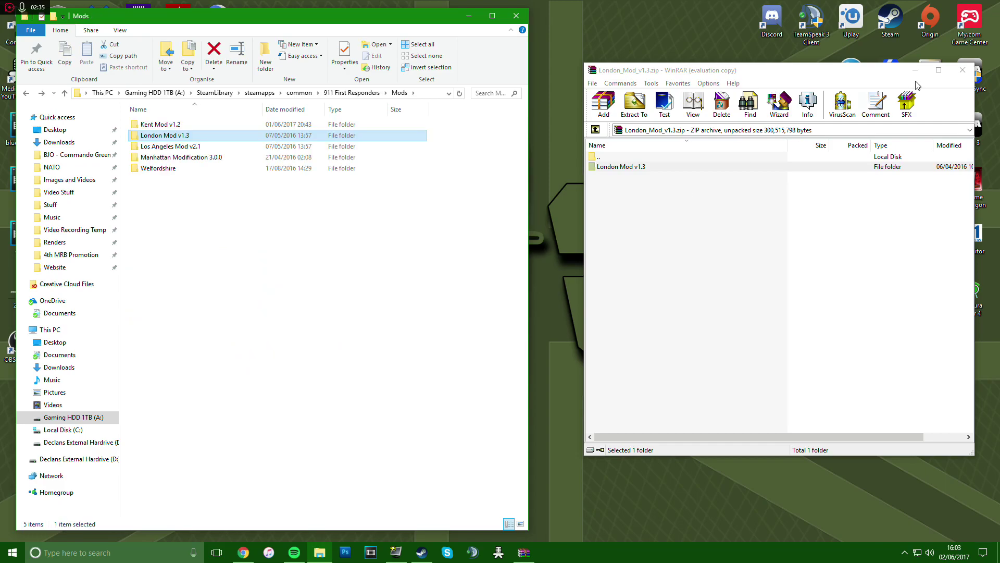
# Close WinRAR and File Explorer and dismiss the YouTube notification.
pyautogui.click(971, 73)
pyautogui.click(969, 73)
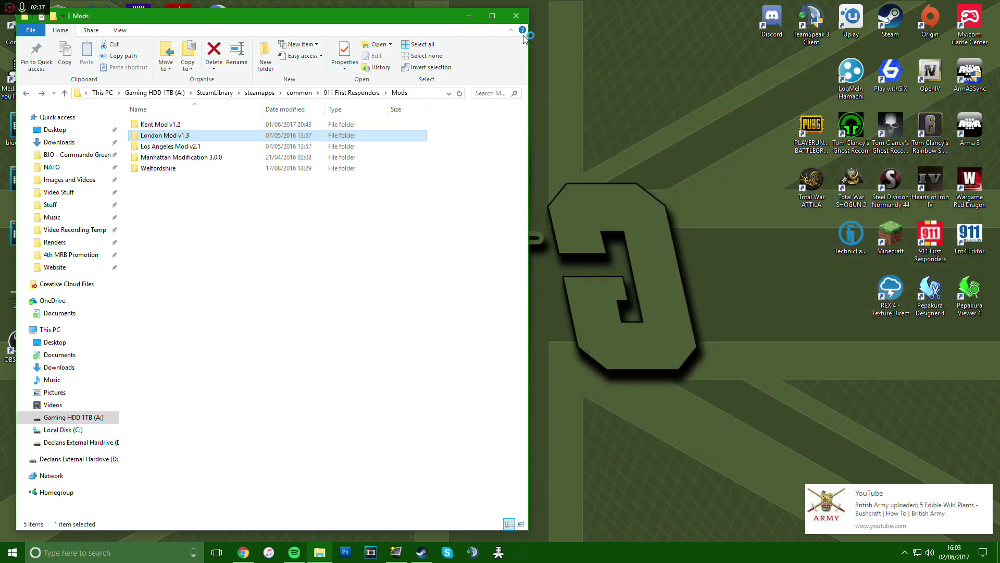
pyautogui.click(515, 20)
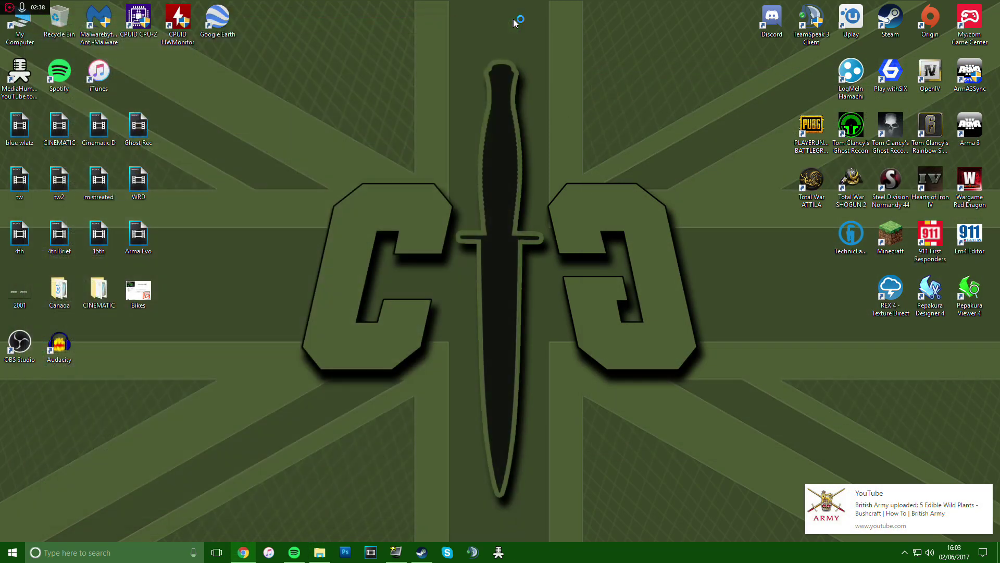
pyautogui.click(987, 493)
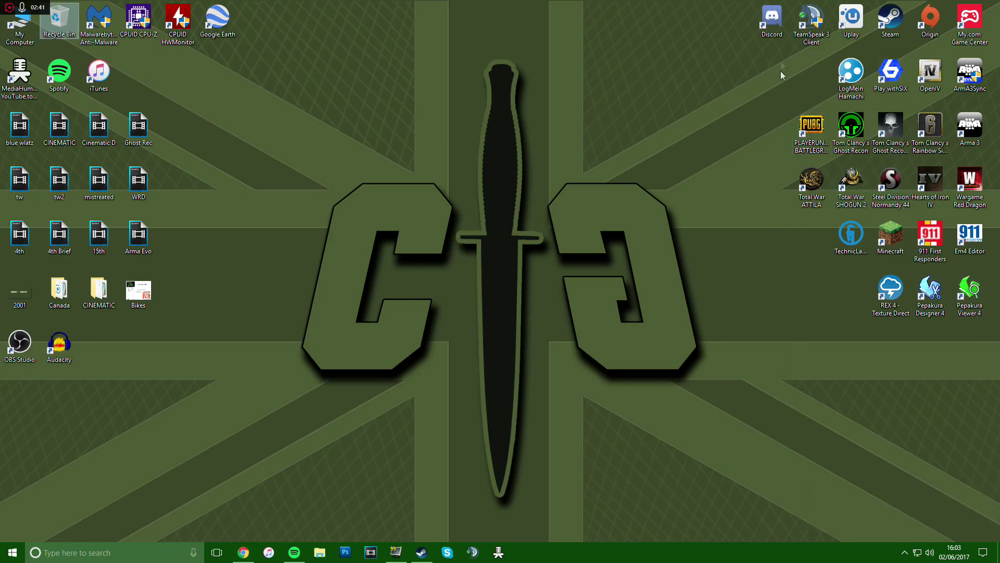
# Start 911 First Responders, pick London Mod v1.3 in the Modifications list, and go back.
pyautogui.doubleClick(931, 240)
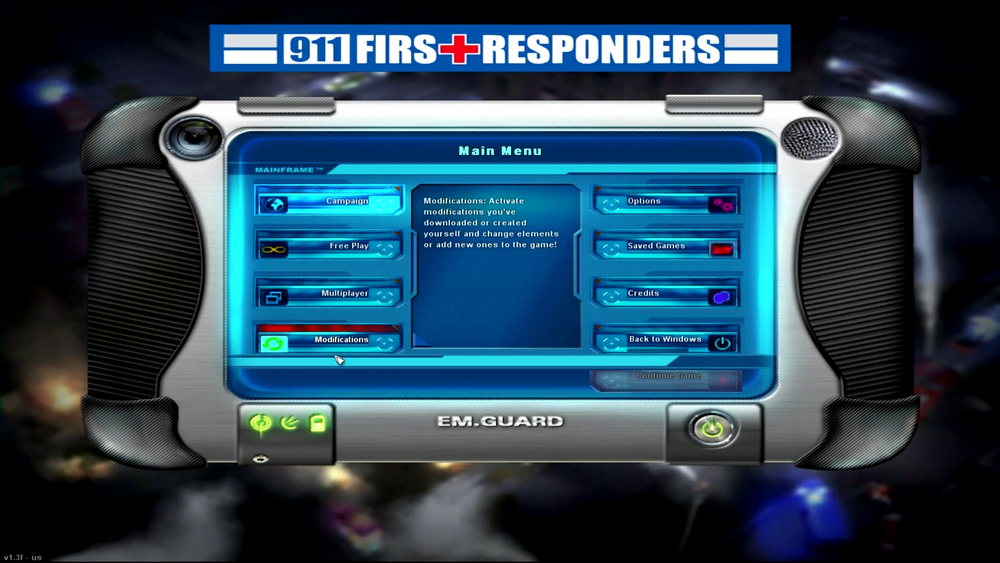
pyautogui.click(312, 342)
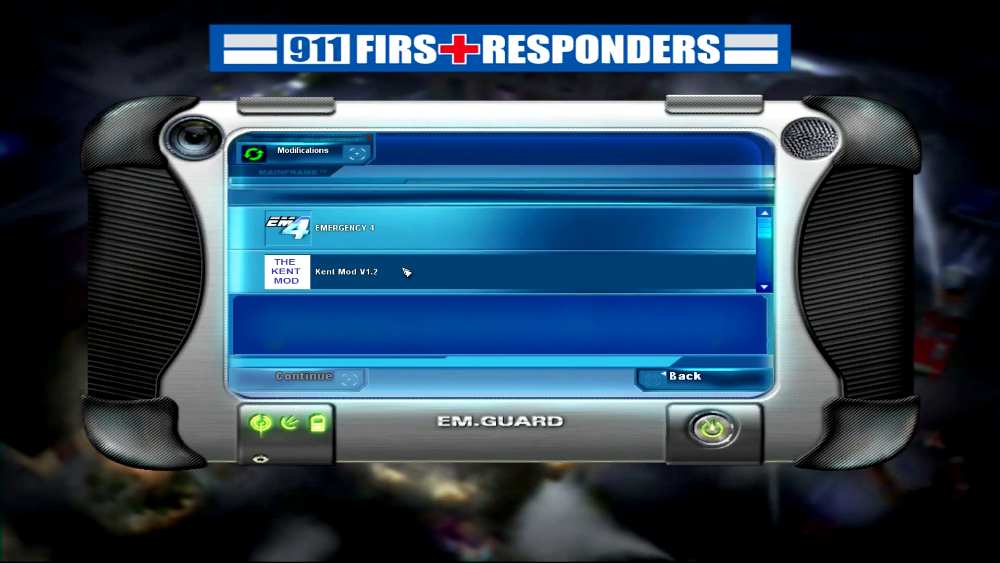
pyautogui.moveTo(764, 227); pyautogui.dragTo(771, 250)
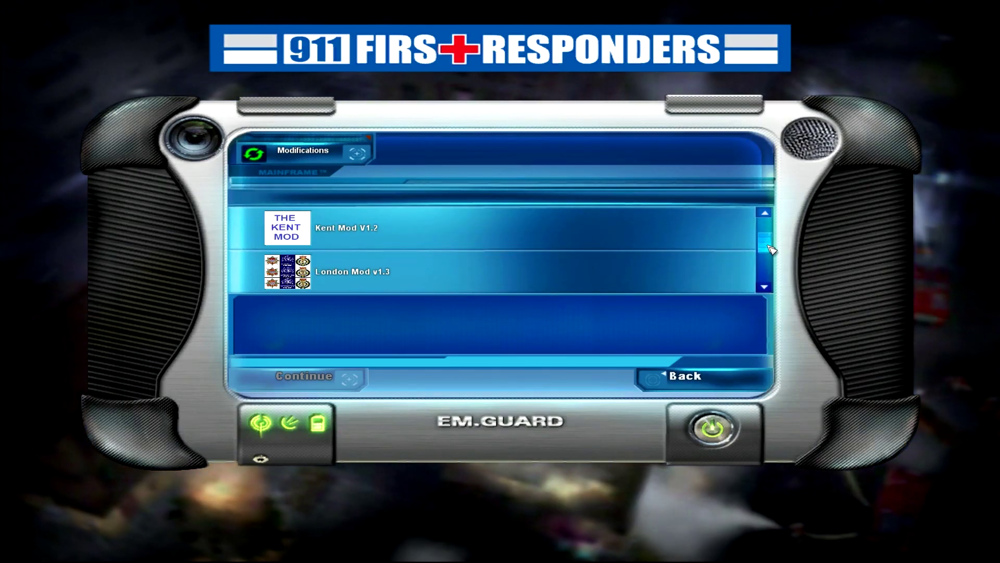
pyautogui.scroll(-1, 771, 250)
pyautogui.click(483, 230)
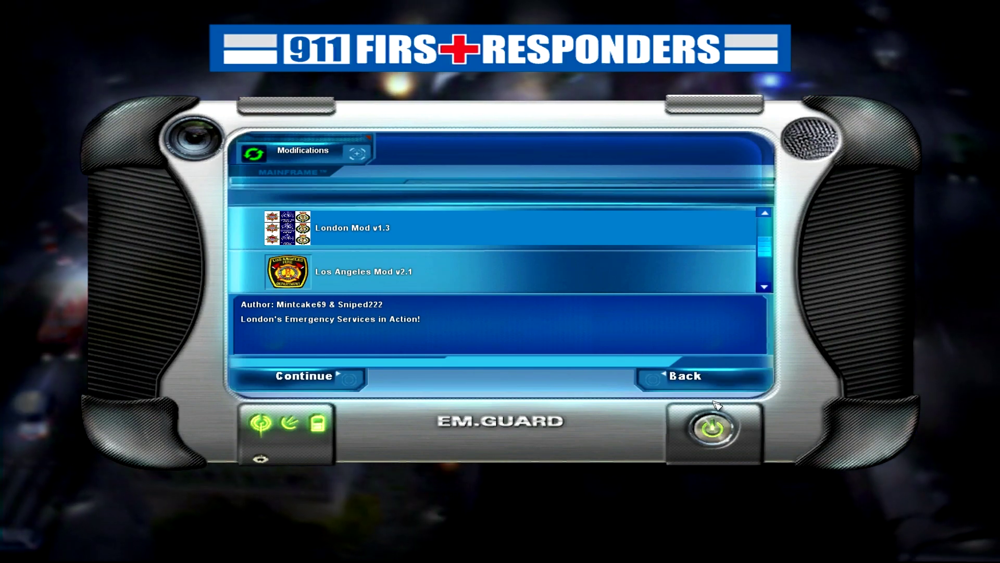
pyautogui.click(698, 378)
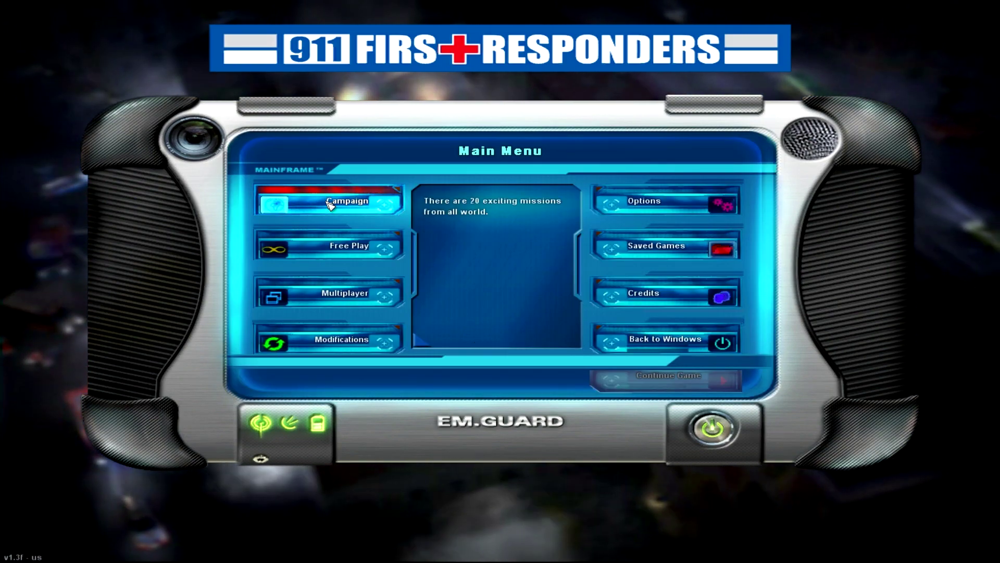
# Start a Free Play Endless Game on the London map.
pyautogui.click(383, 262)
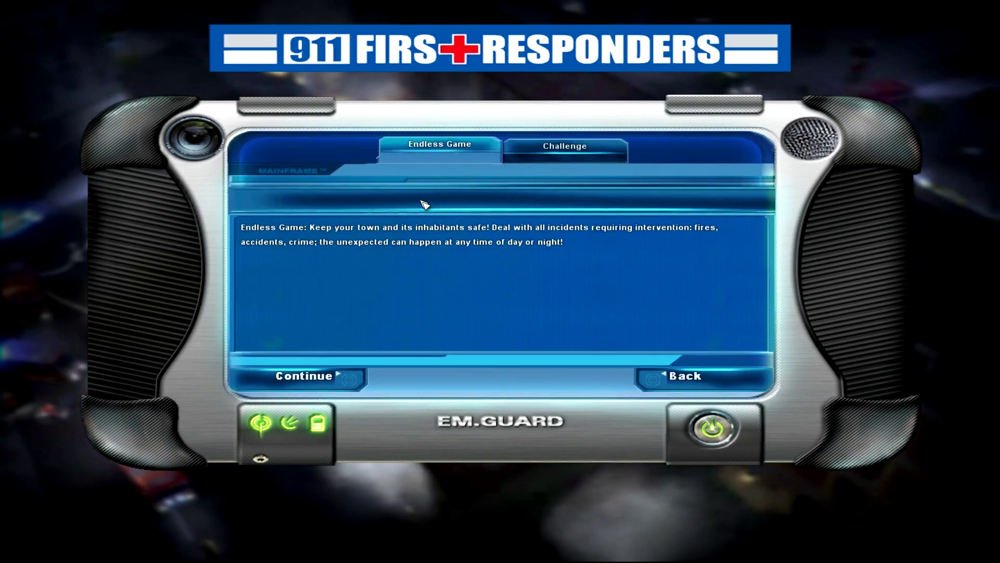
pyautogui.click(563, 147)
pyautogui.click(456, 159)
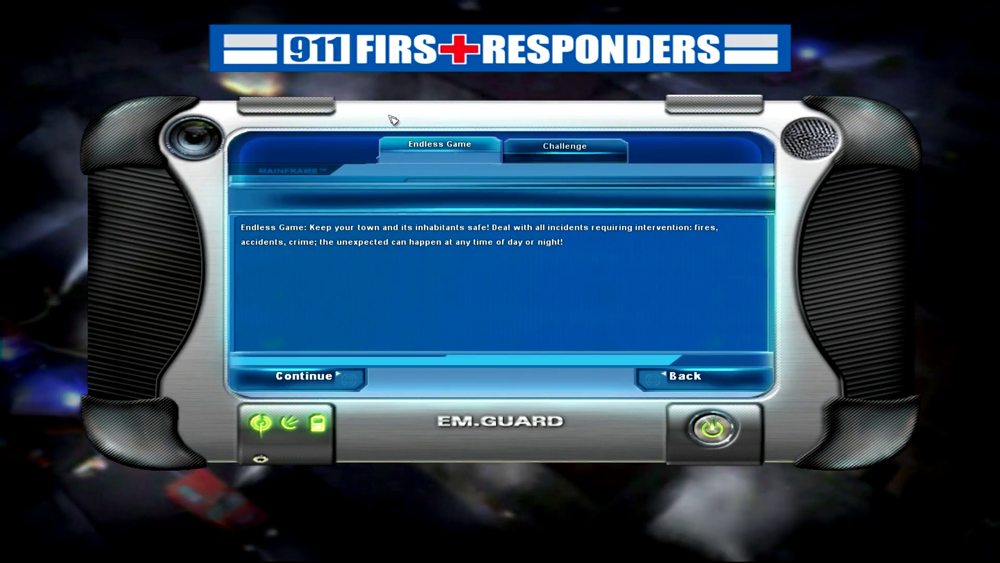
pyautogui.click(303, 376)
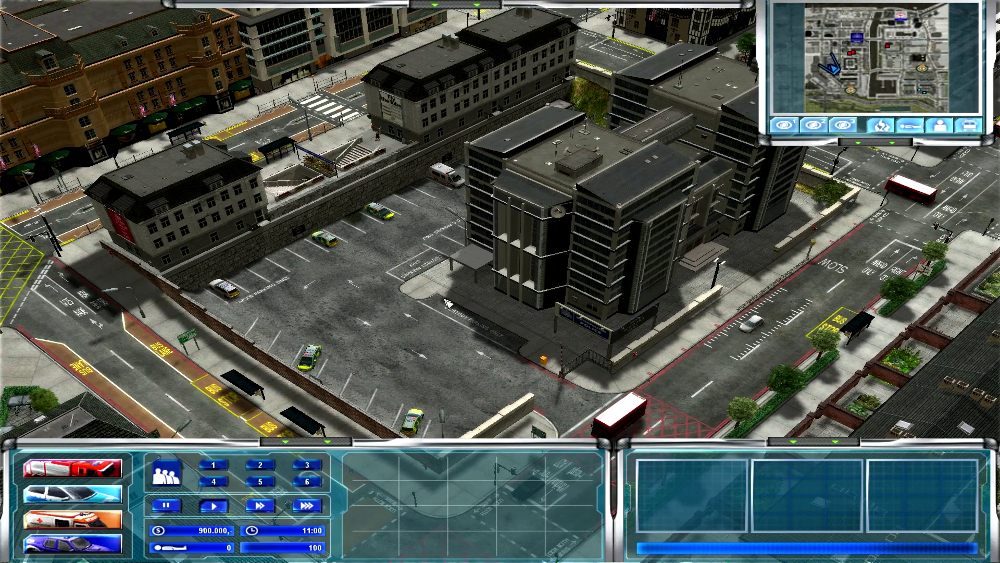
pyautogui.press('Down')
pyautogui.press('Right')
pyautogui.press('Delete')
pyautogui.scroll(3, 419, 299)
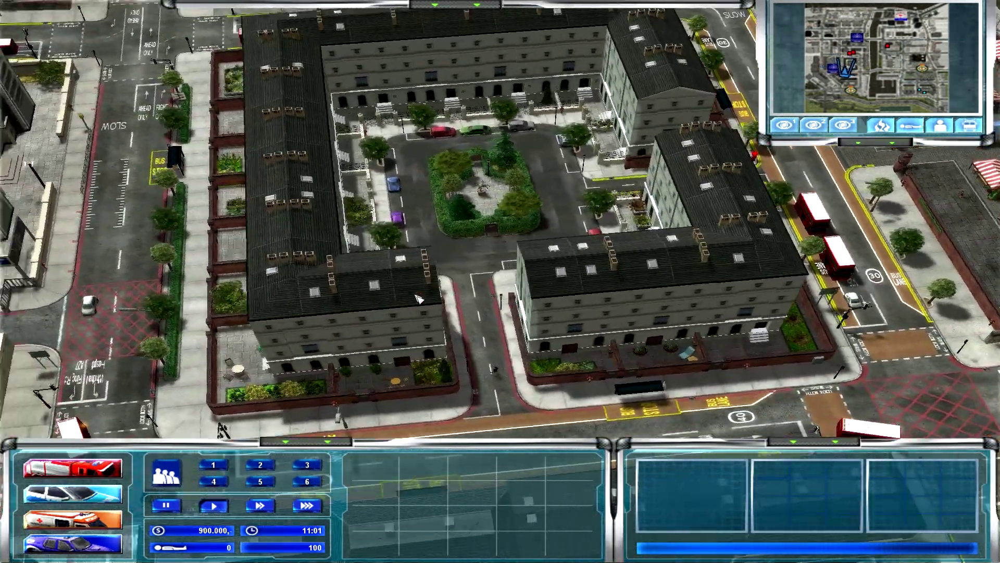
pyautogui.scroll(-4, 418, 299)
pyautogui.press('Delete')
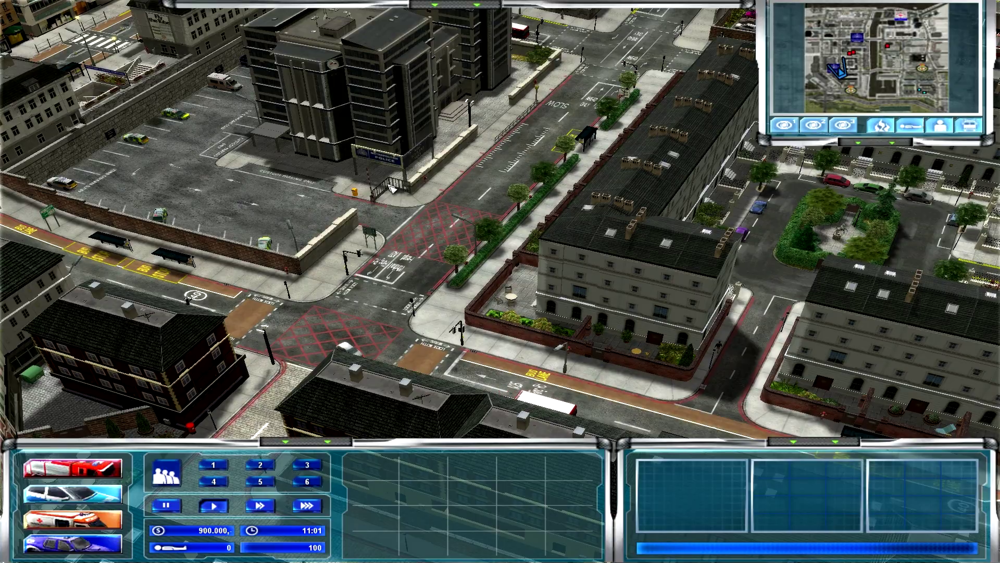
pyautogui.press('Delete')
pyautogui.scroll(3, 400, 199)
pyautogui.press('Up')
pyautogui.press('Right')
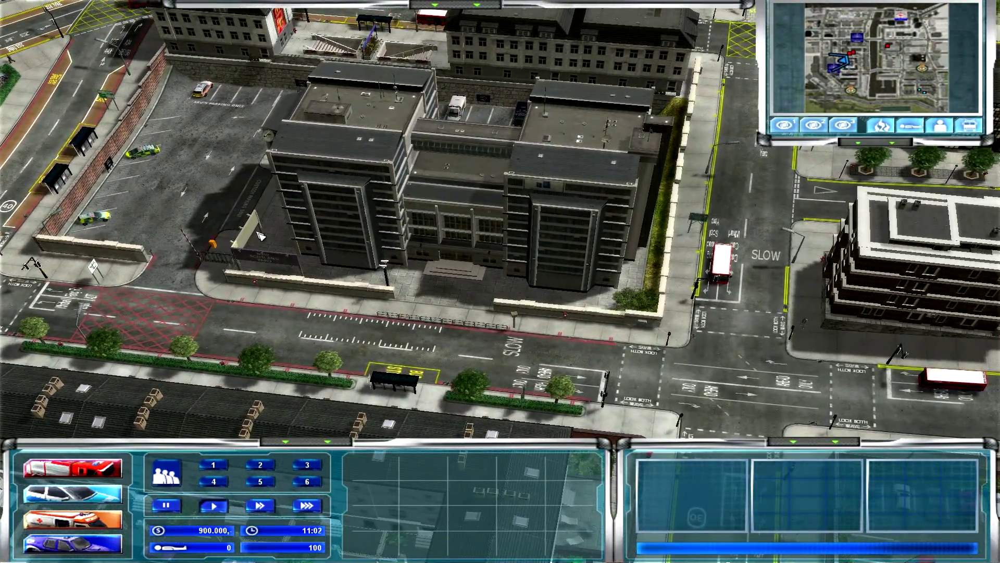
pyautogui.press('Left')
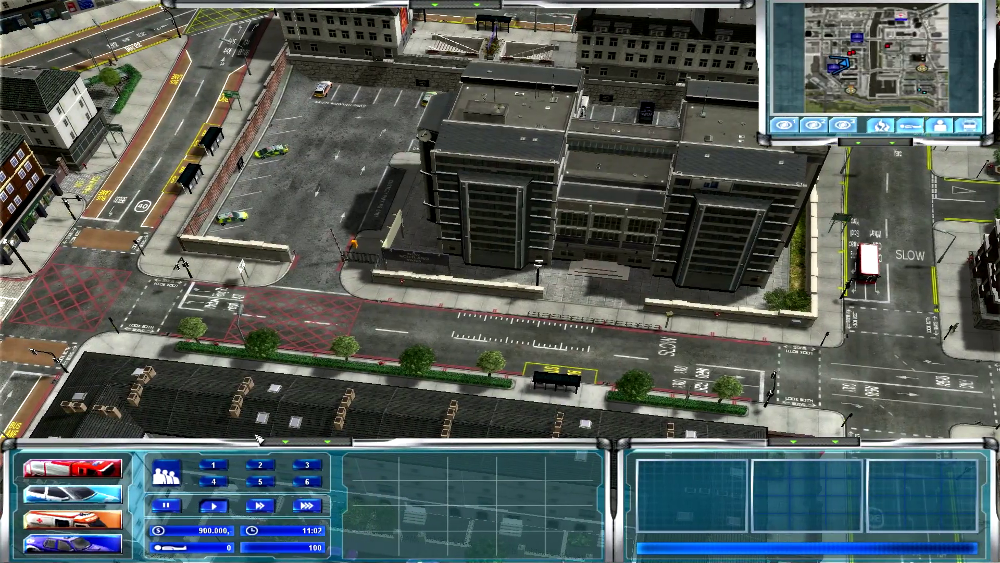